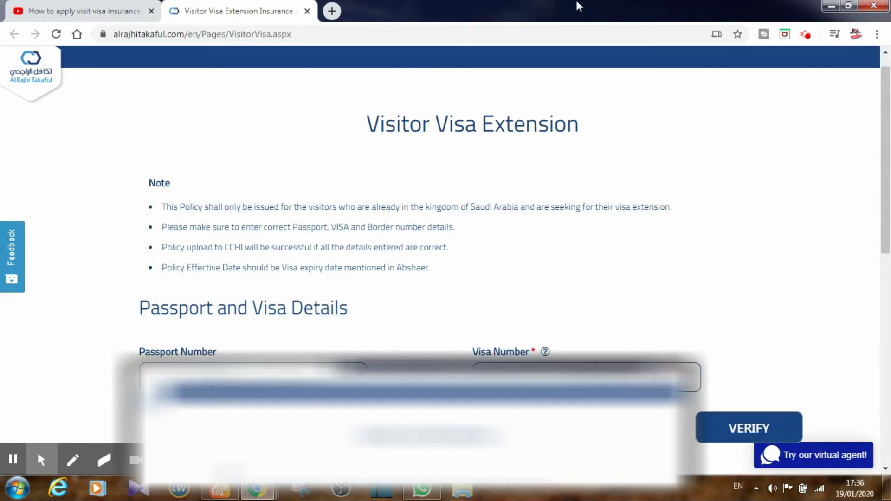
# - Paste the visa number into the Visa Number field and submit the passport and visa details for verification
pyautogui.click(306, 35)
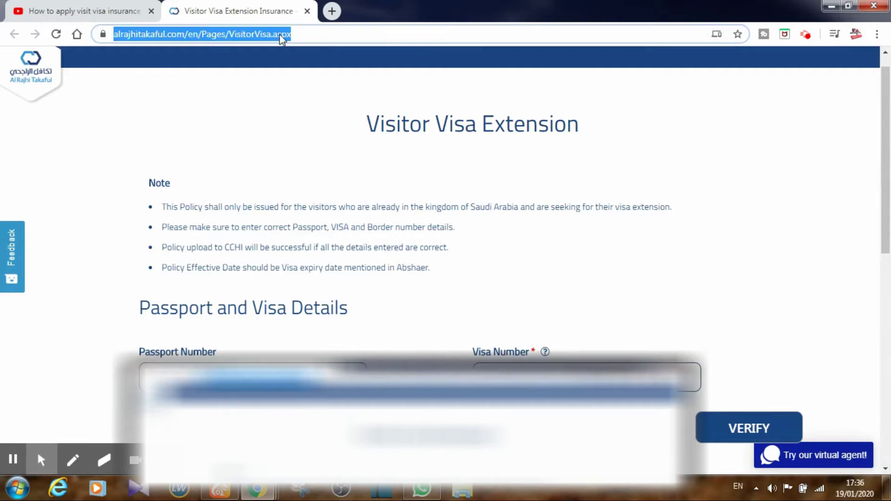
pyautogui.press('End')
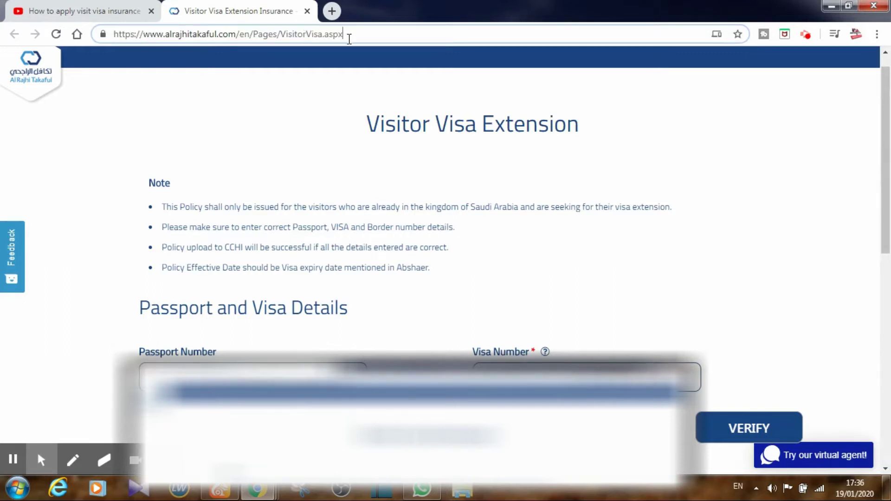
pyautogui.press('Return')
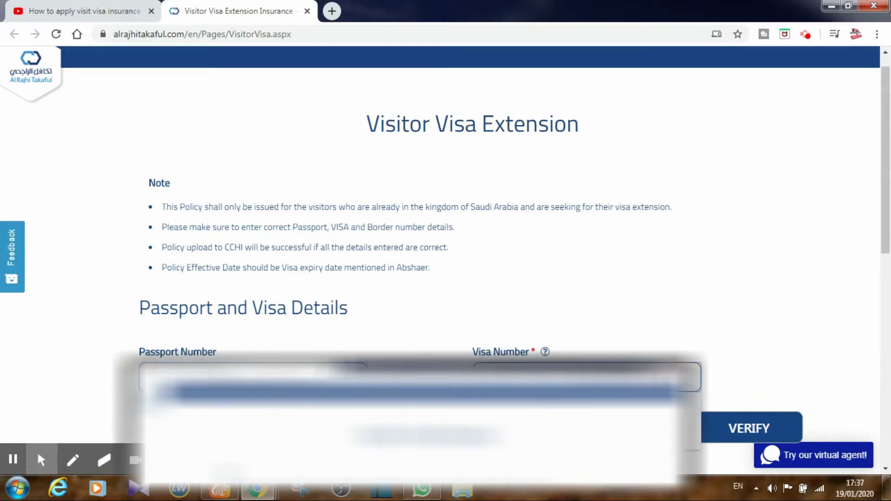
pyautogui.rightClick(528, 358)
pyautogui.click(541, 278)
pyautogui.click(745, 426)
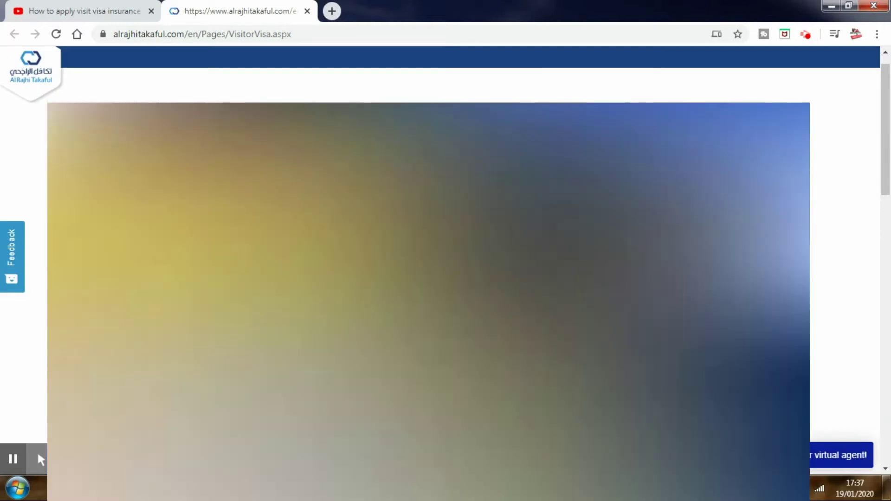
# - Scroll through the verified visa details, including the E-Number and the 90-day policy duration
pyautogui.scroll(-5, 426, 278)
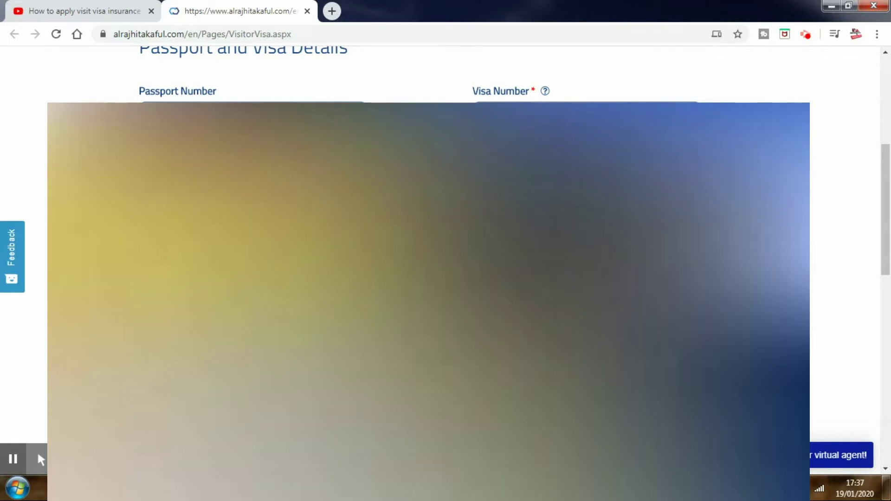
pyautogui.scroll(-4, 446, 260)
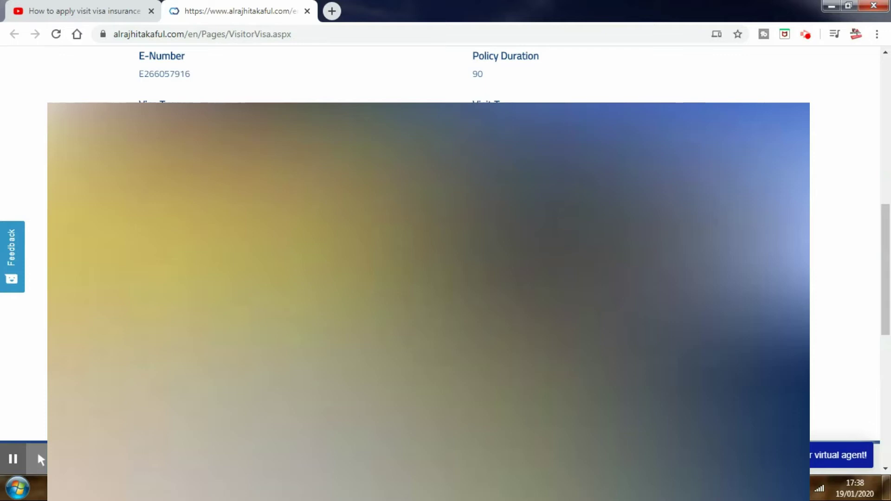
pyautogui.scroll(5, 446, 232)
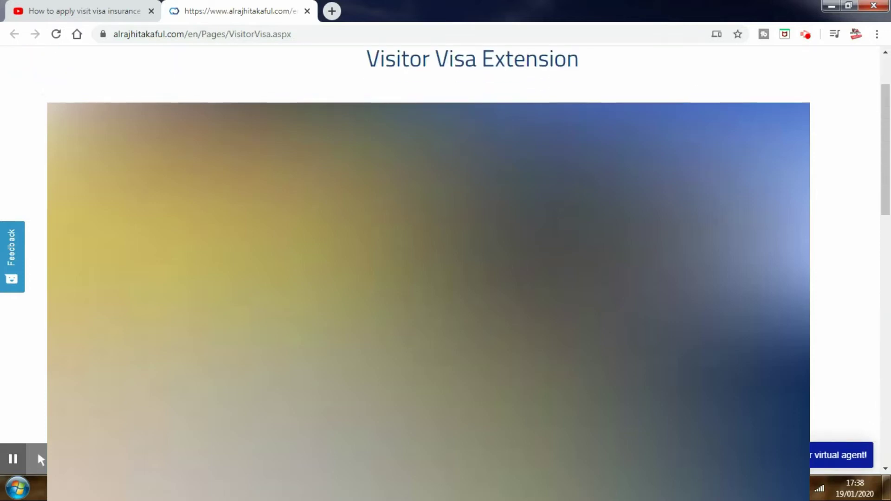
pyautogui.scroll(-5, 446, 232)
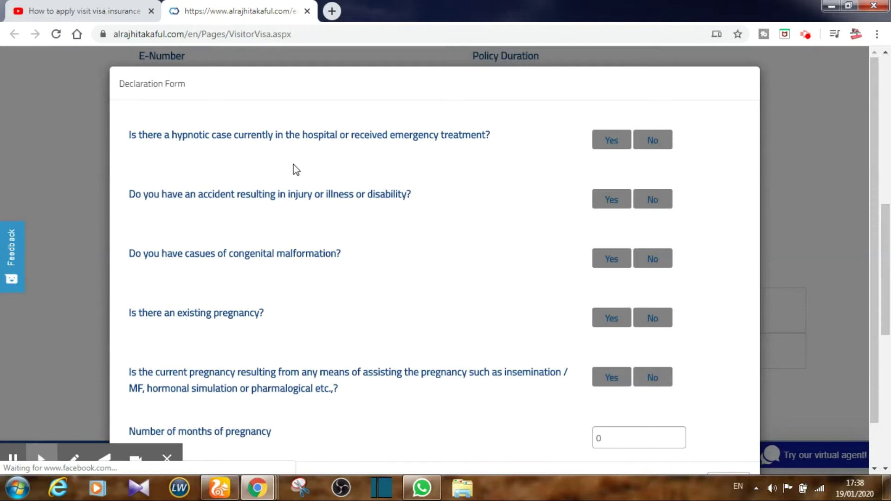
# - Answer No to the hospital, accident, congenital malformation and both pregnancy questions, then submit the declaration
pyautogui.click(643, 144)
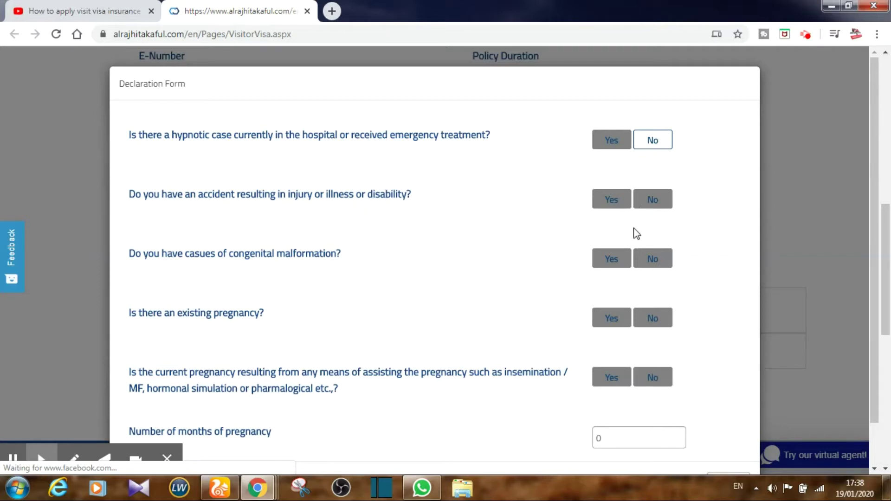
pyautogui.click(659, 210)
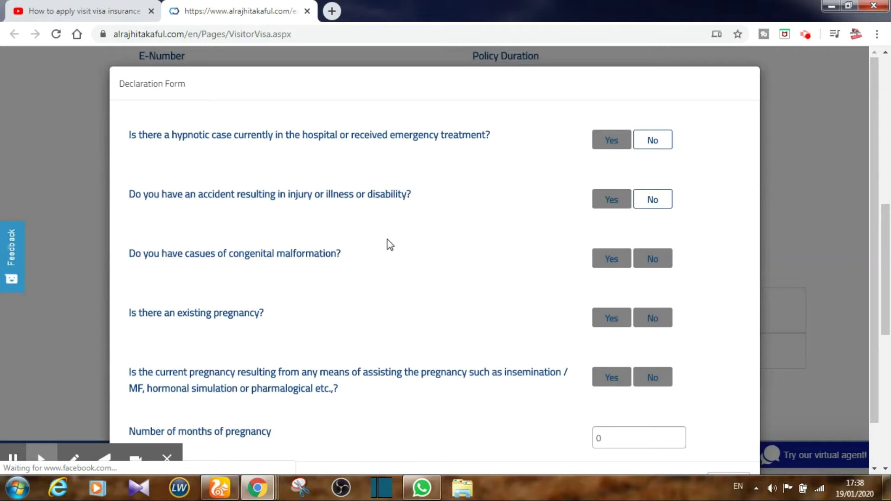
pyautogui.click(659, 261)
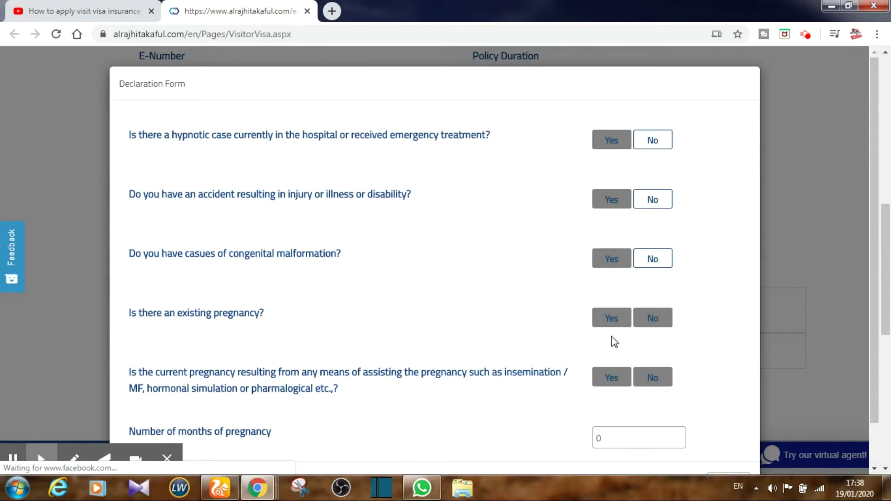
pyautogui.click(610, 318)
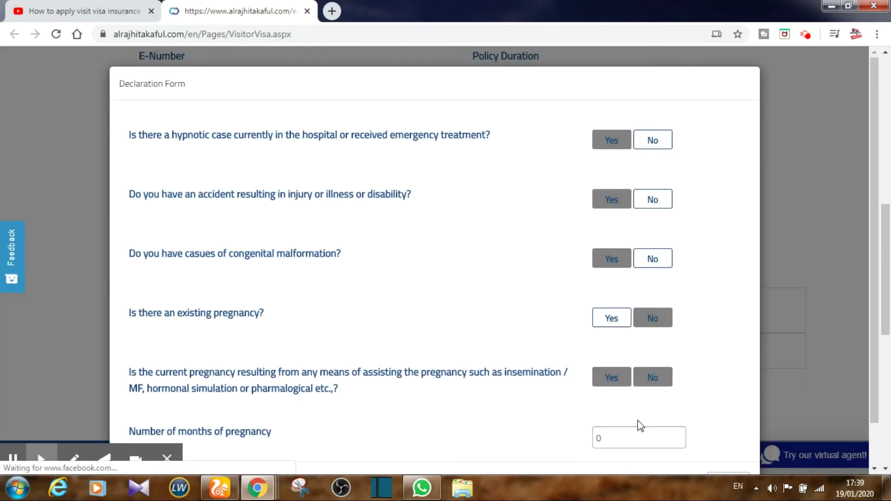
pyautogui.click(613, 379)
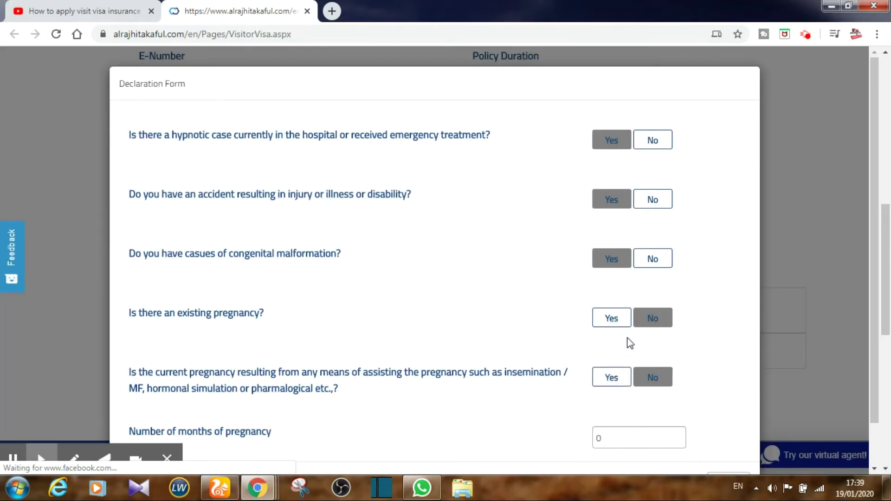
pyautogui.click(647, 319)
pyautogui.click(650, 377)
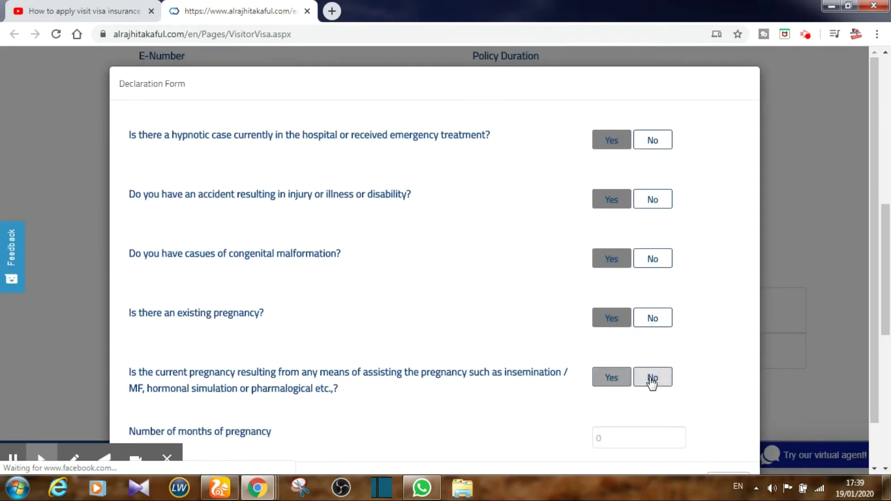
pyautogui.scroll(-1, 673, 328)
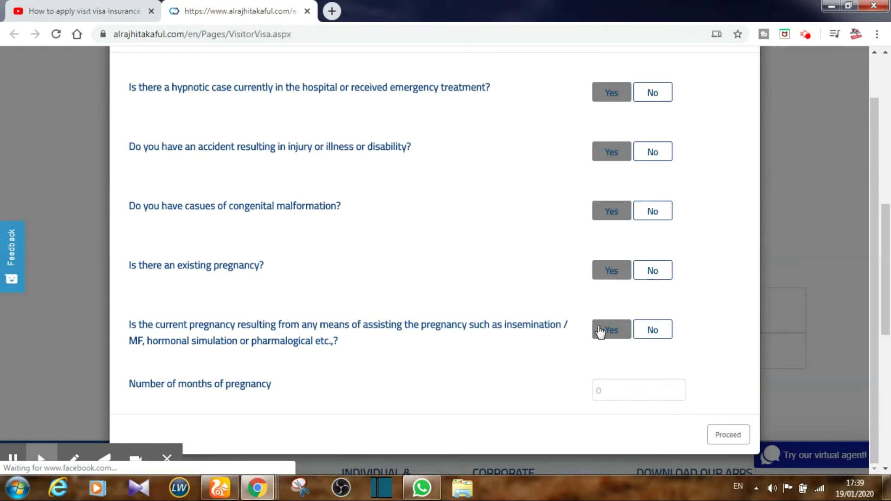
pyautogui.click(738, 437)
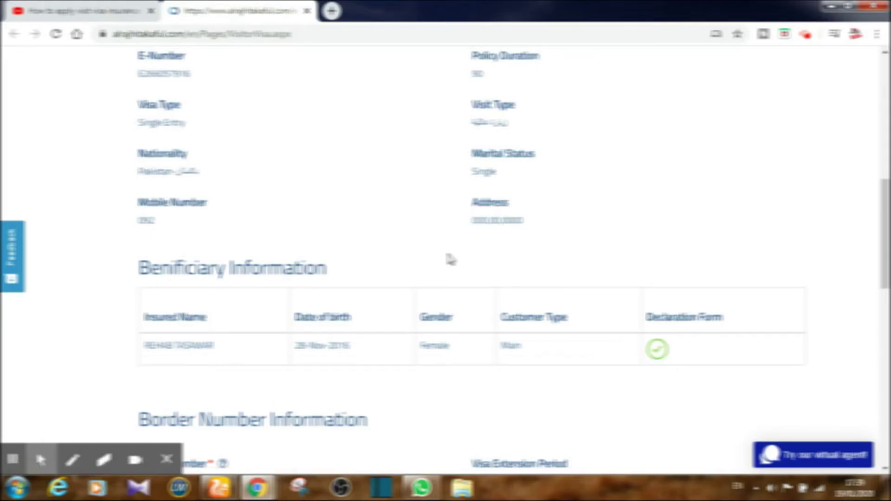
# - Enter the visitor's border number and choose a 3 Months (61 to 90 days) visa extension period
pyautogui.scroll(-7, 450, 258)
pyautogui.click(268, 158)
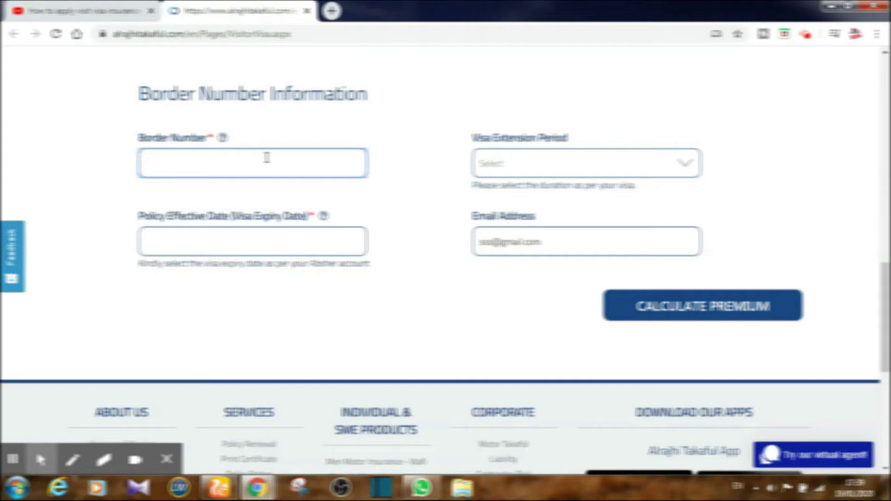
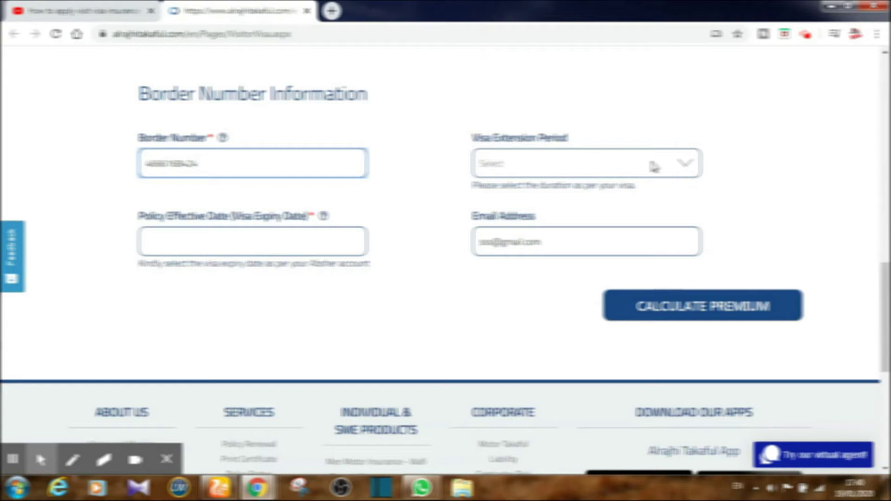
pyautogui.click(680, 167)
pyautogui.click(551, 244)
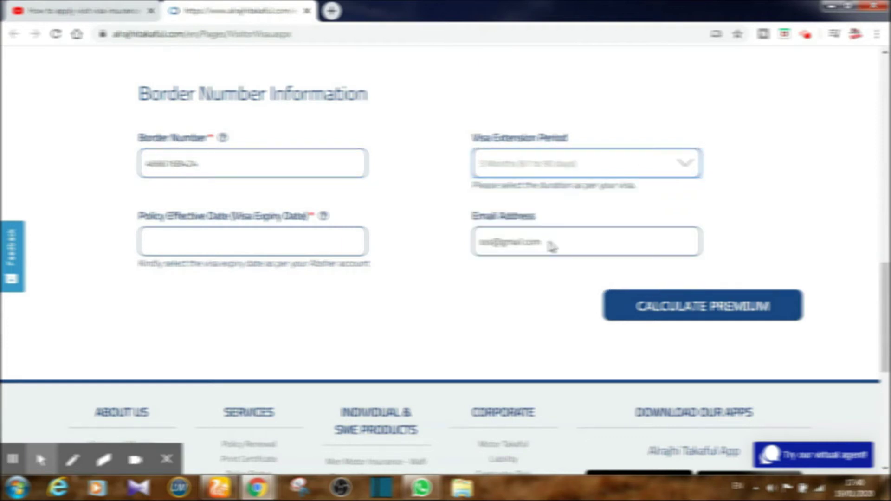
pyautogui.click(292, 243)
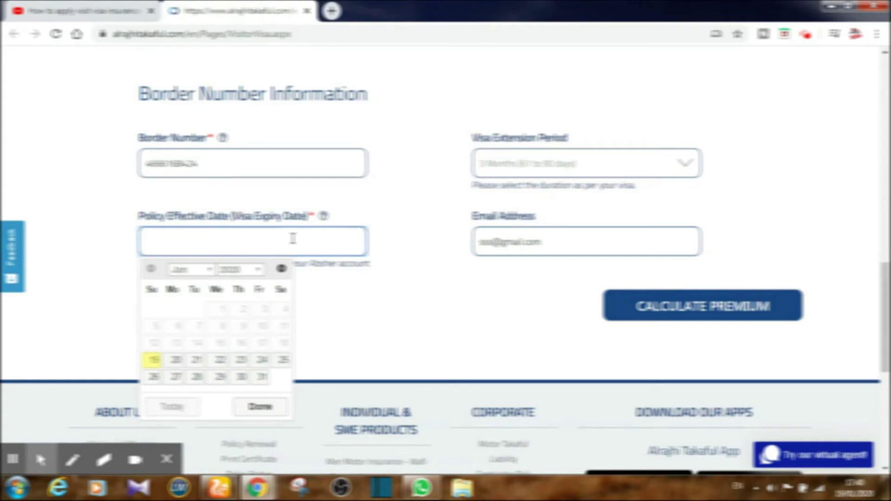
# - Set the policy effective date to the 27th, complete the contact e-mail address, and review the form
pyautogui.click(177, 382)
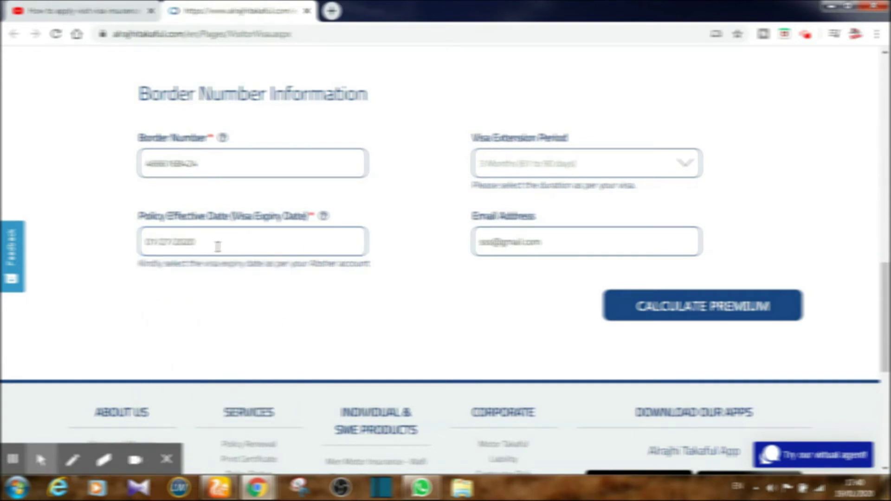
pyautogui.click(553, 239)
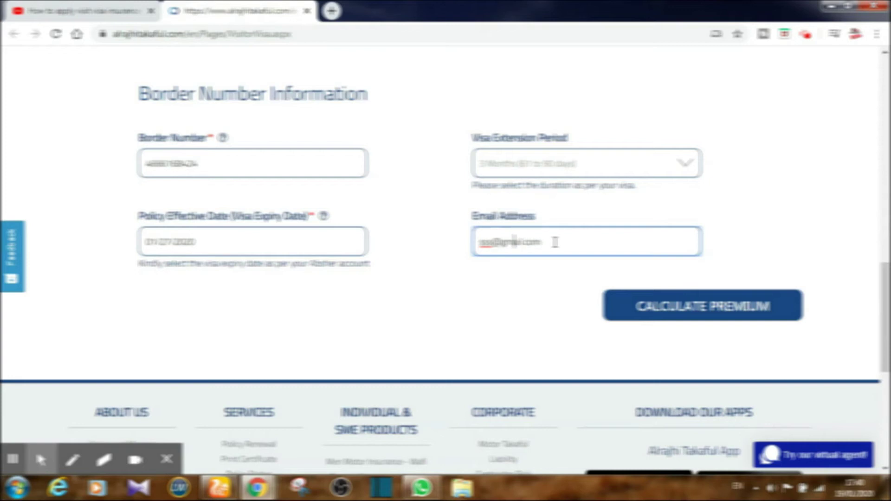
pyautogui.press('BackSpace')
pyautogui.press('BackSpace')
pyautogui.press('BackSpace')
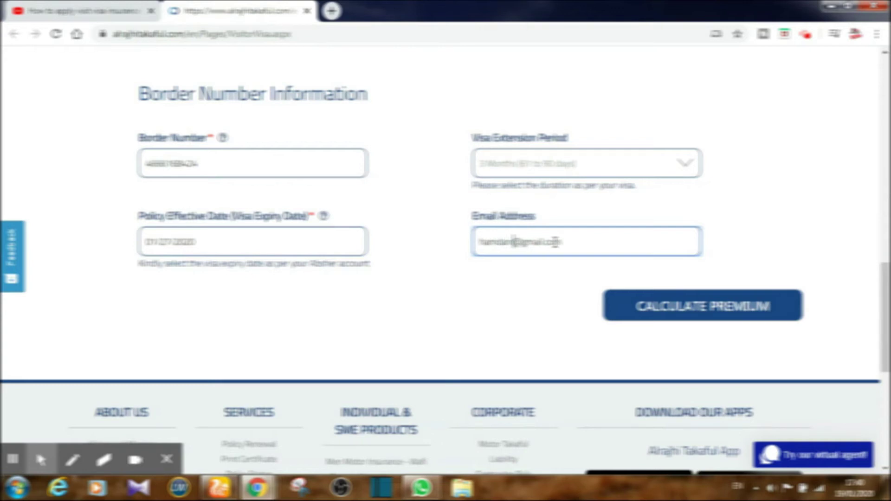
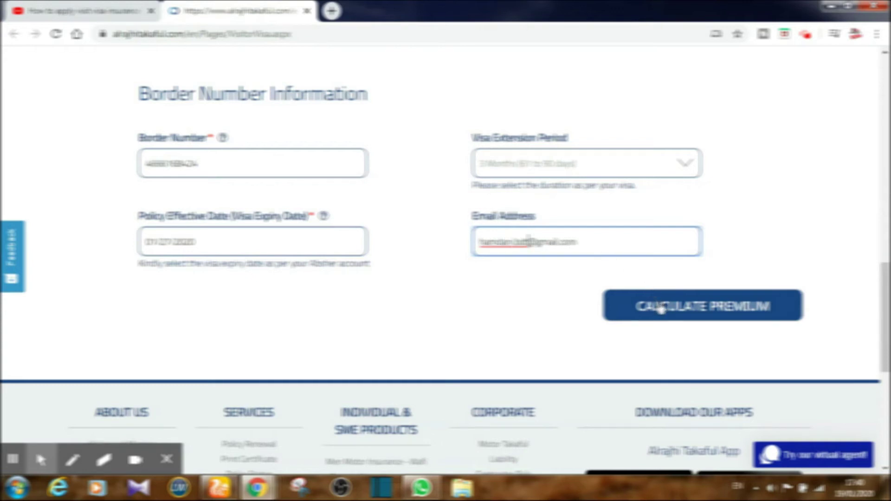
pyautogui.scroll(5, 512, 276)
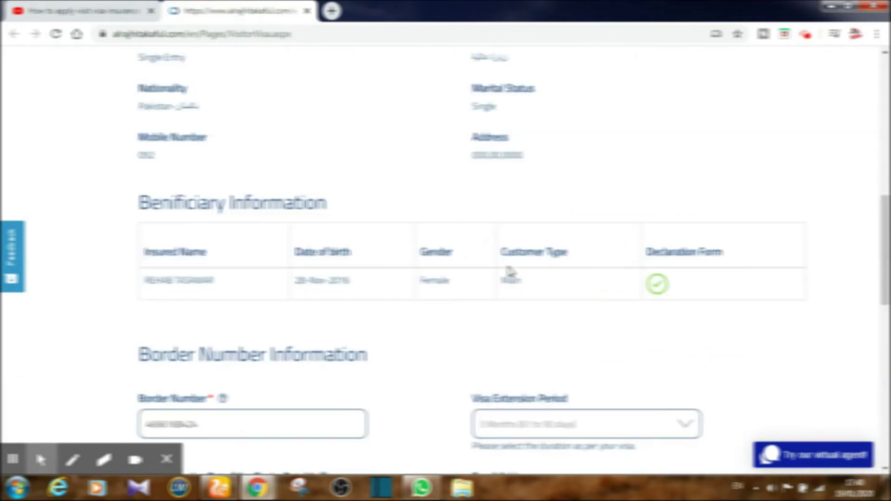
pyautogui.scroll(5, 511, 271)
pyautogui.scroll(2, 511, 272)
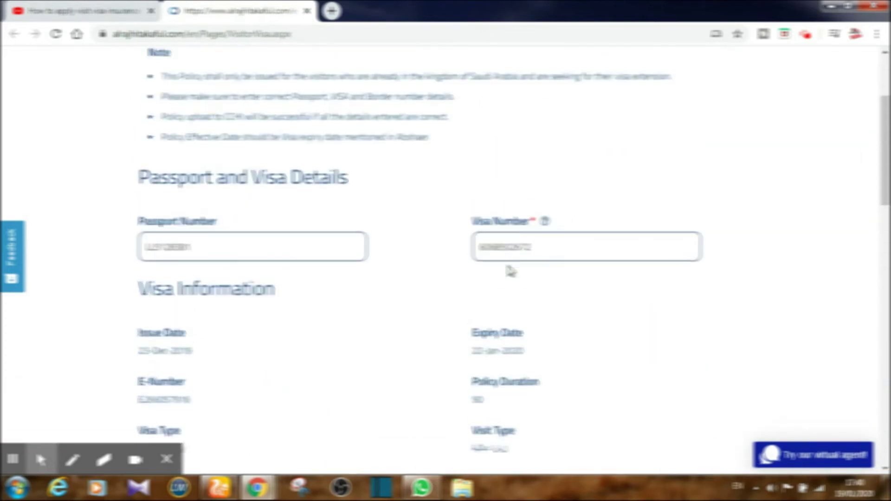
pyautogui.scroll(-12, 511, 272)
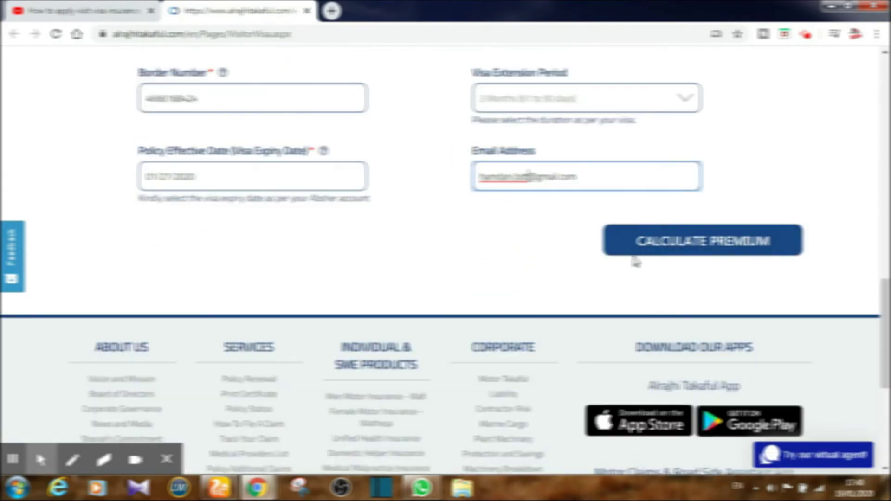
# - Calculate the premium and review the USD and SAR totals, upload and payment sections
pyautogui.click(646, 240)
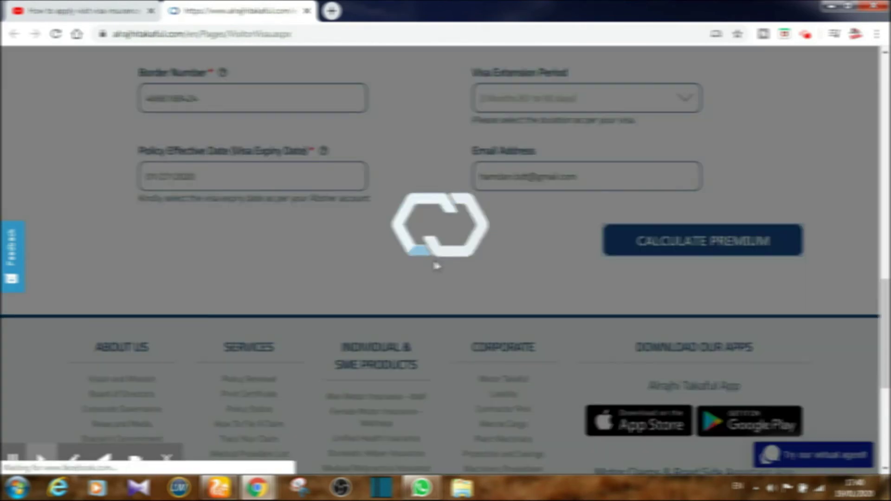
pyautogui.scroll(-4, 420, 270)
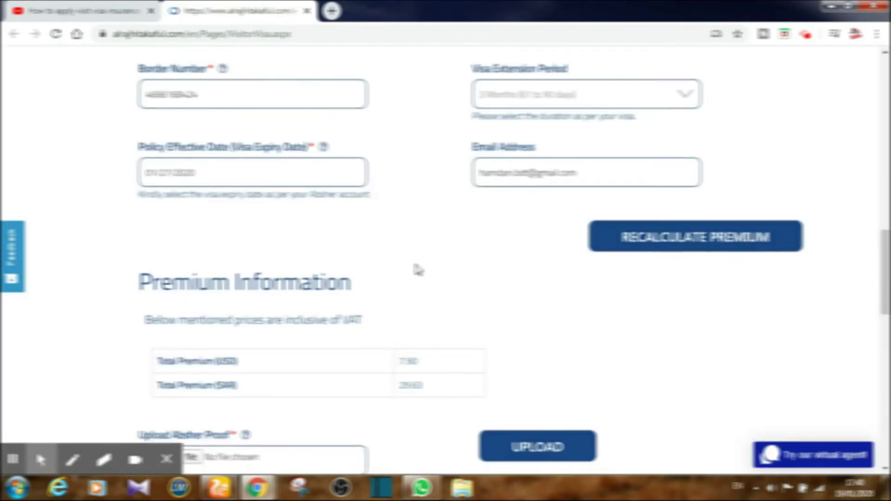
pyautogui.scroll(7, 418, 269)
pyautogui.scroll(3, 416, 267)
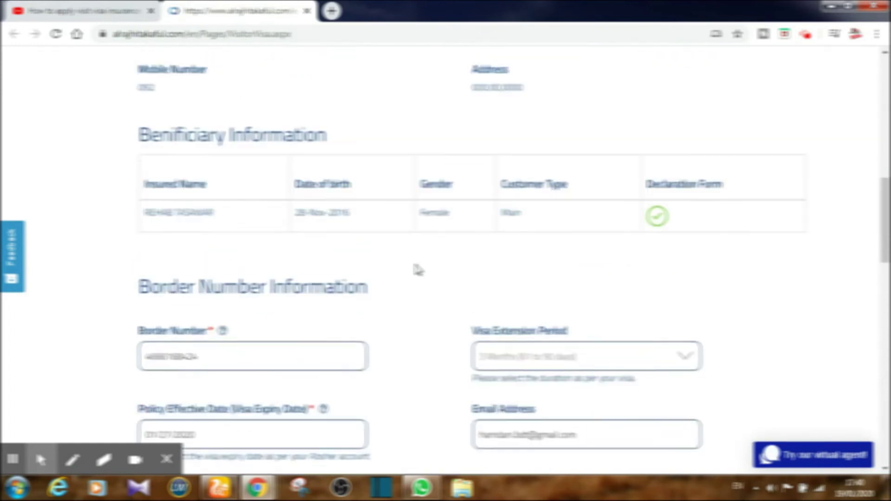
pyautogui.scroll(-1, 417, 268)
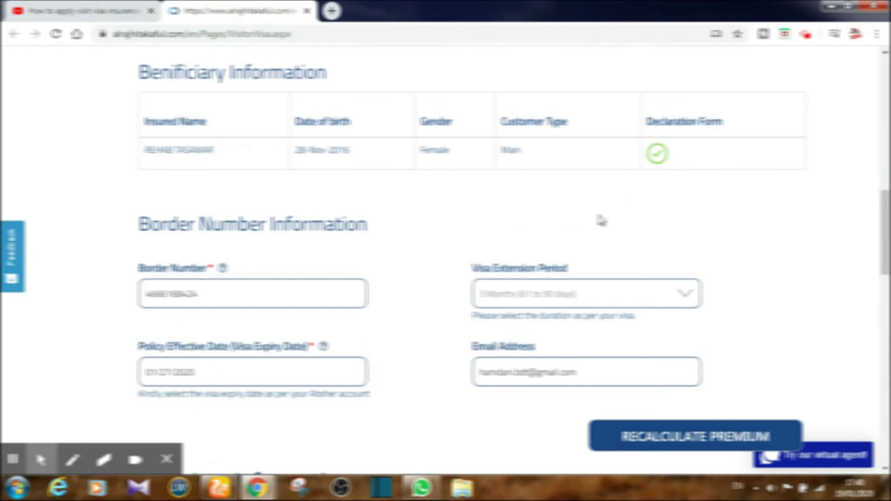
pyautogui.scroll(-3, 597, 221)
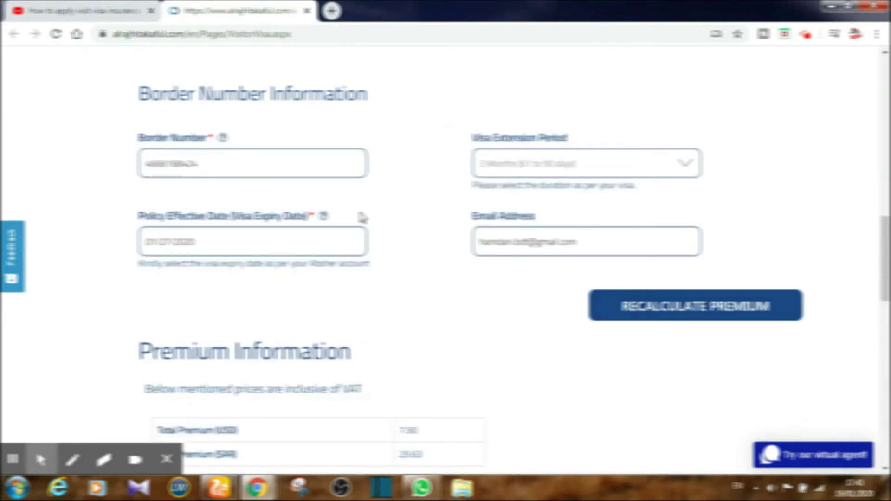
pyautogui.scroll(-2, 417, 263)
pyautogui.scroll(-3, 417, 261)
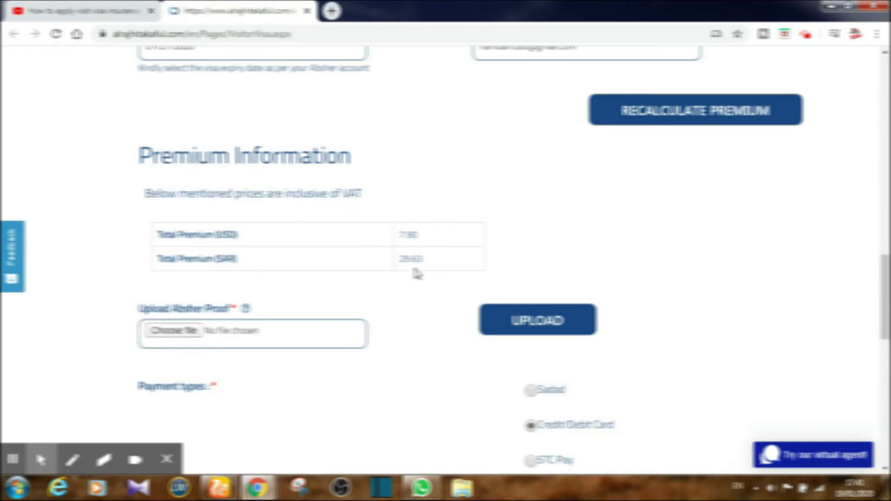
pyautogui.scroll(-3, 253, 320)
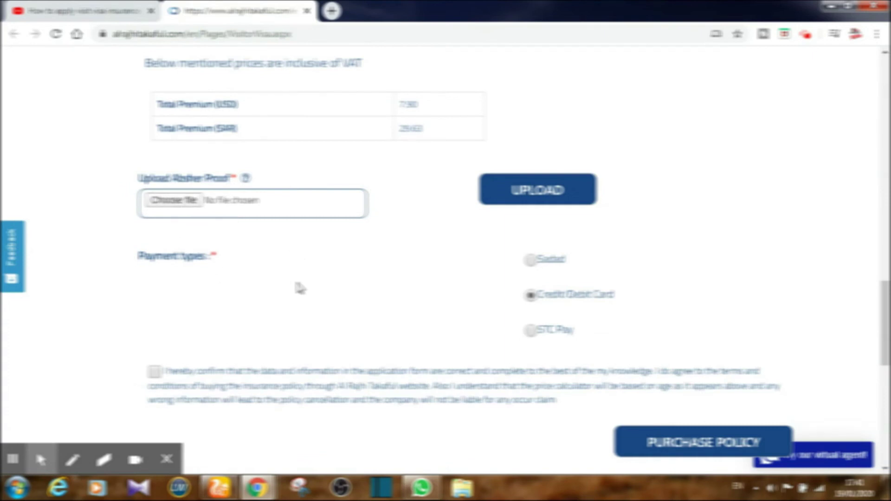
pyautogui.scroll(10, 300, 288)
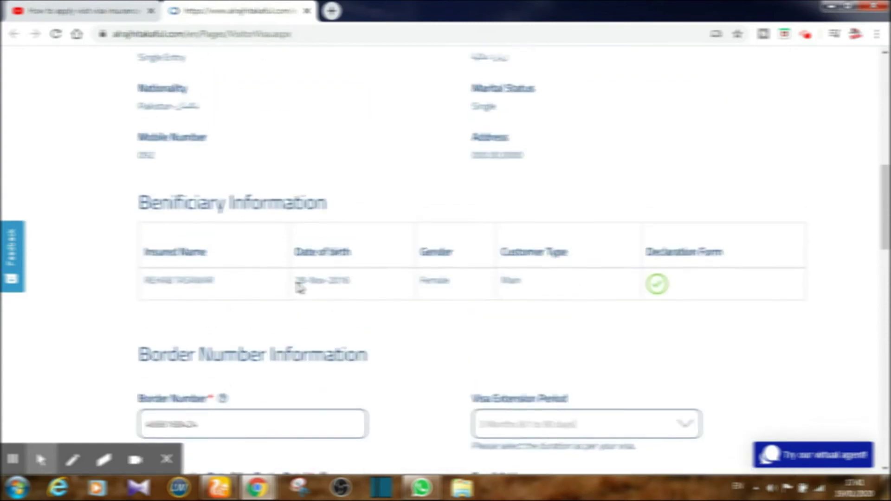
pyautogui.scroll(5, 300, 288)
pyautogui.scroll(5, 280, 295)
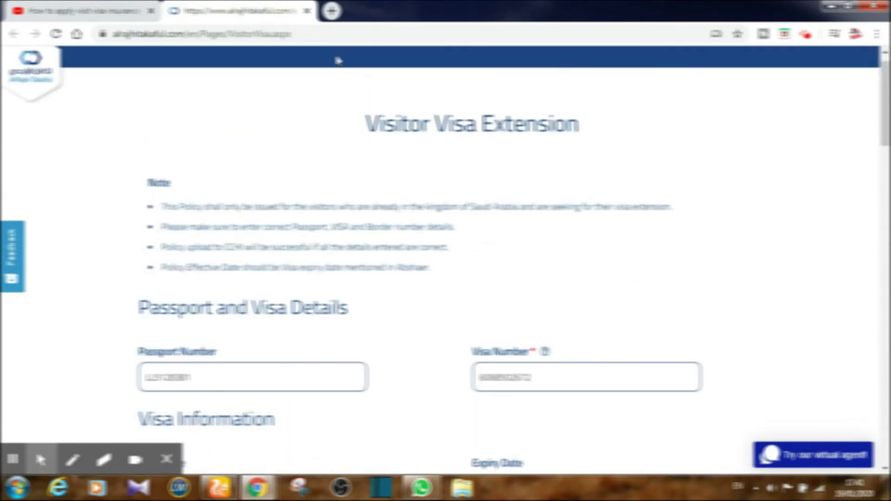
# - Load moi.gov.sa in a new tab, correcting an accidental visit to mol.gov.sa
pyautogui.click(332, 11)
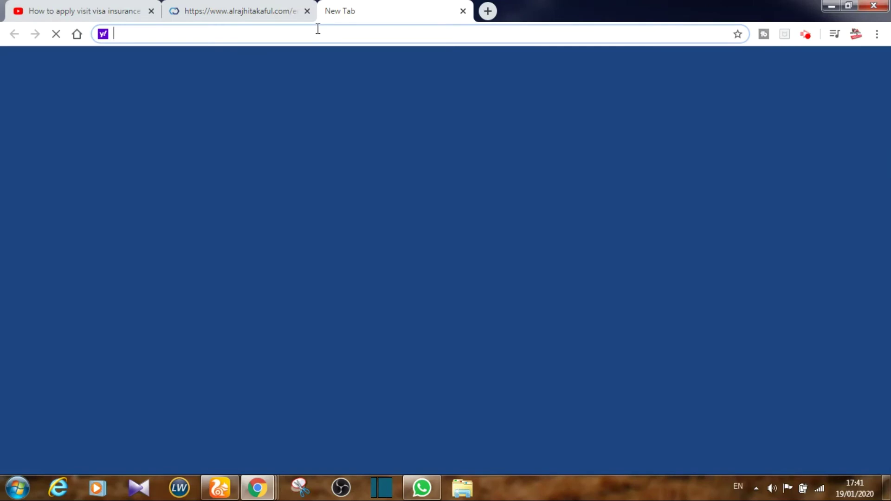
pyautogui.write('mo')
pyautogui.press('Right')
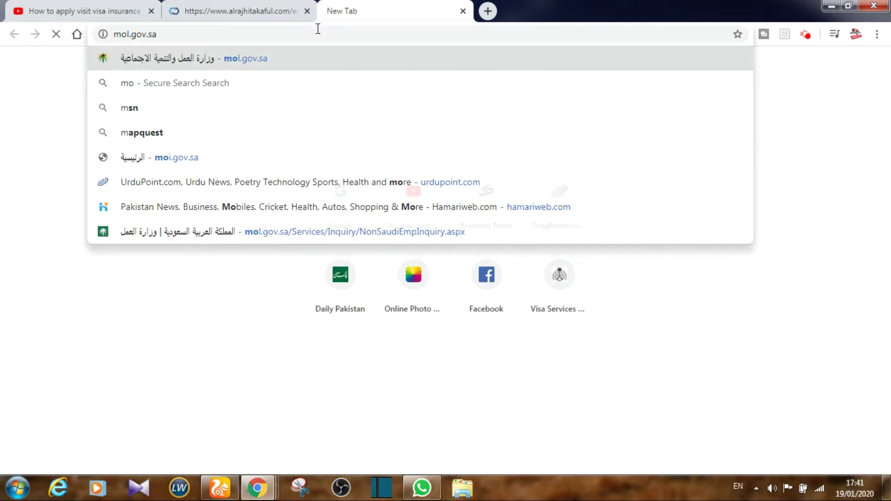
pyautogui.press('Return')
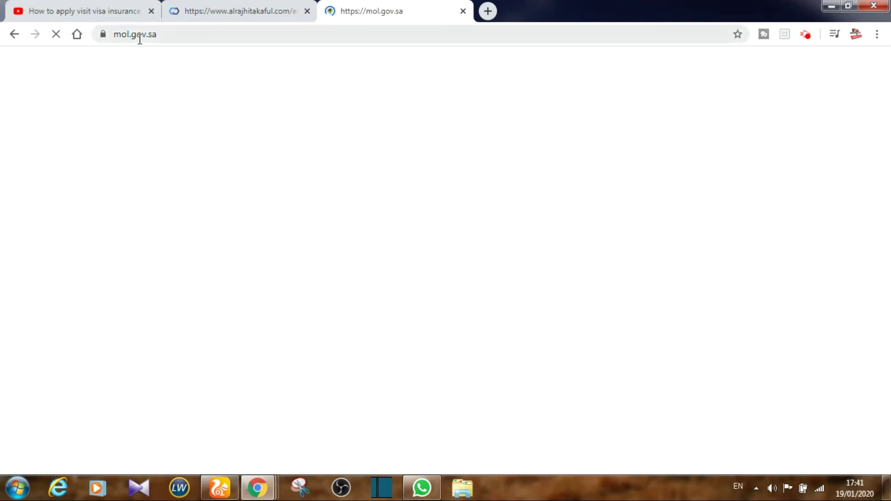
pyautogui.click(138, 36)
pyautogui.write('moi')
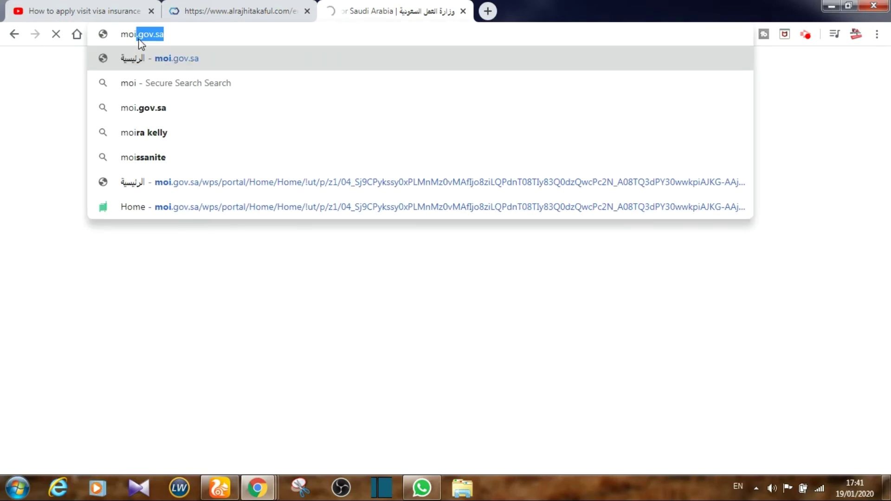
pyautogui.press('Right')
pyautogui.press('Return')
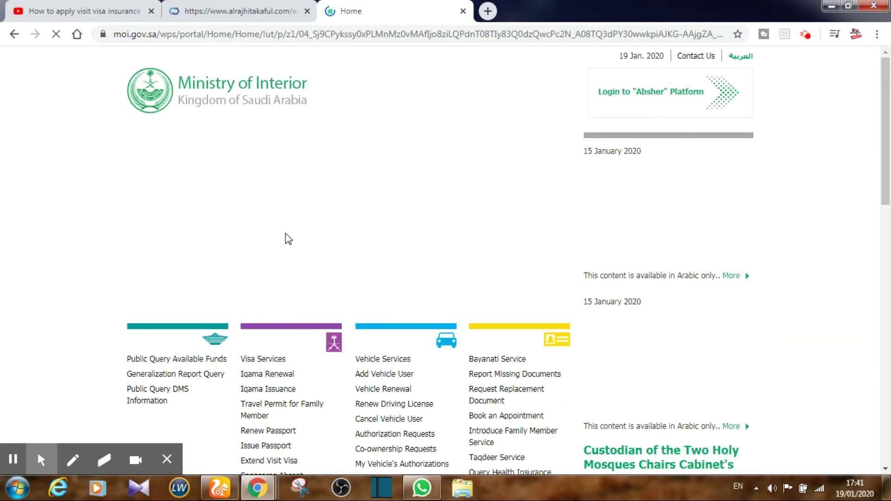
# - Go to Absher's Individuals portal login and switch the page to English
pyautogui.click(678, 91)
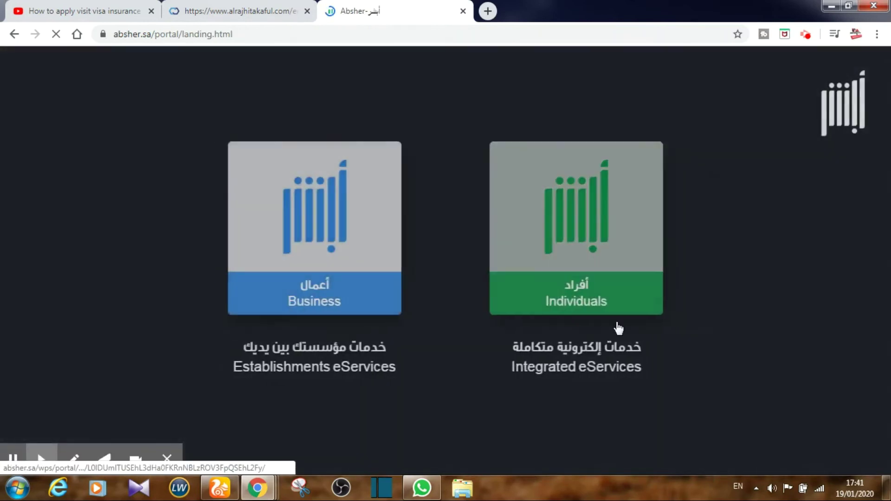
pyautogui.click(533, 254)
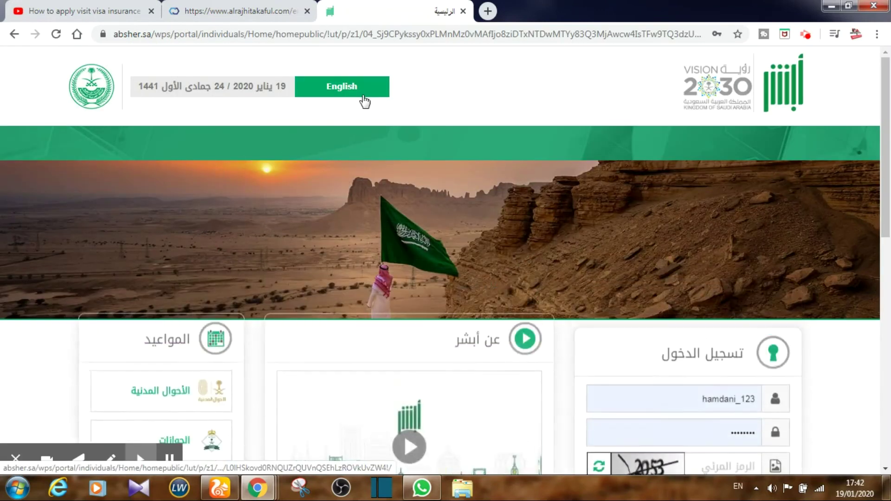
pyautogui.click(364, 99)
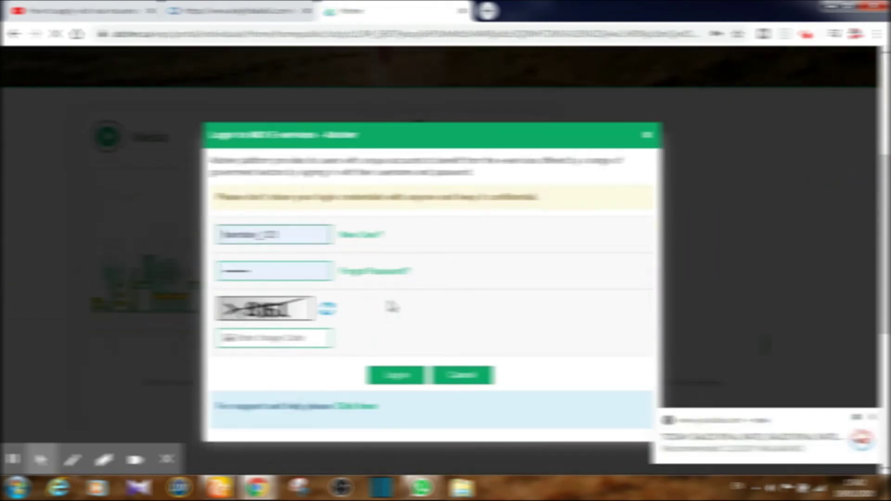
# - Enter the image verification code, submit the login, and confirm with the verification code
pyautogui.scroll(-1, 392, 306)
pyautogui.click(294, 307)
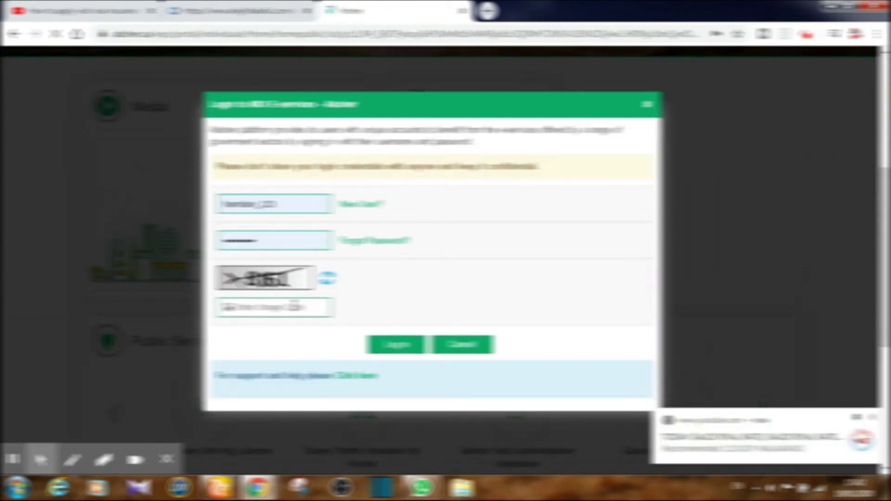
pyautogui.write('28')
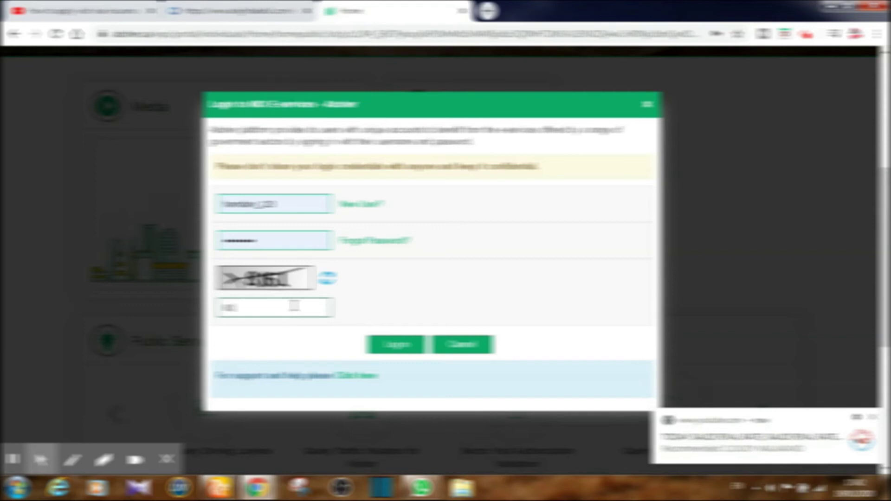
pyautogui.click(400, 347)
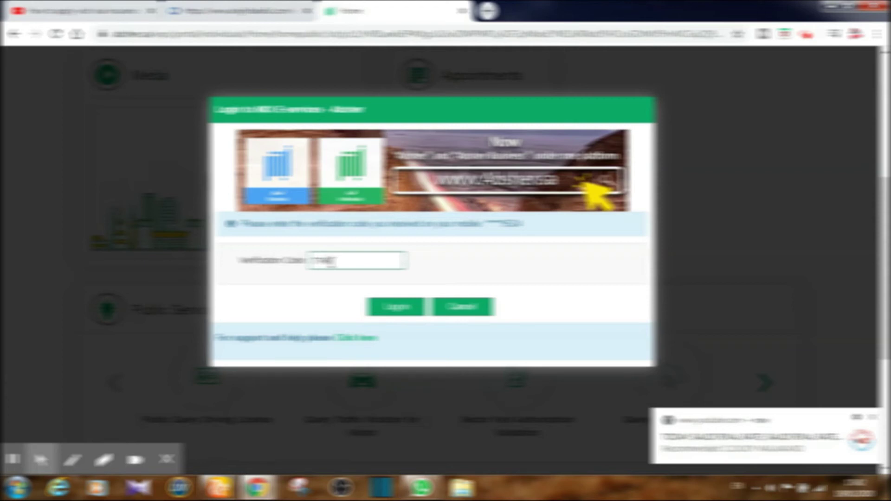
pyautogui.click(394, 312)
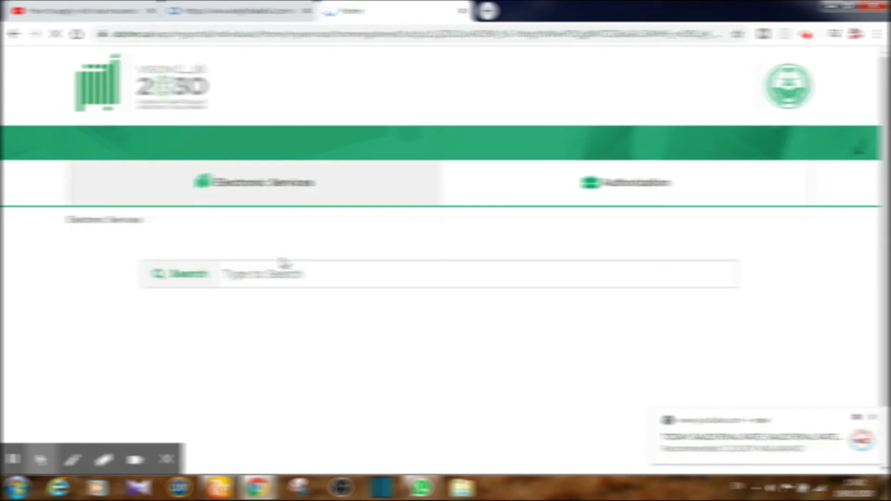
# - Open the visit visa extension service from the dashboard to see the two eligible visitors
pyautogui.scroll(-3, 284, 263)
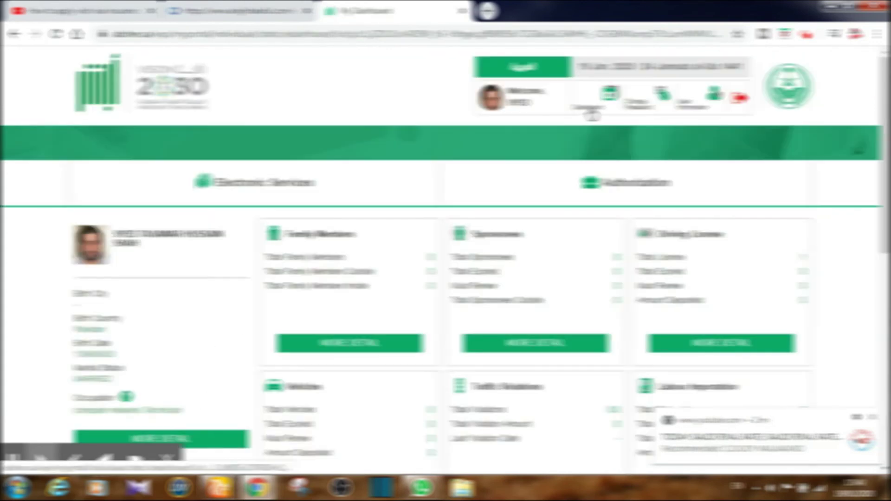
pyautogui.scroll(-4, 715, 339)
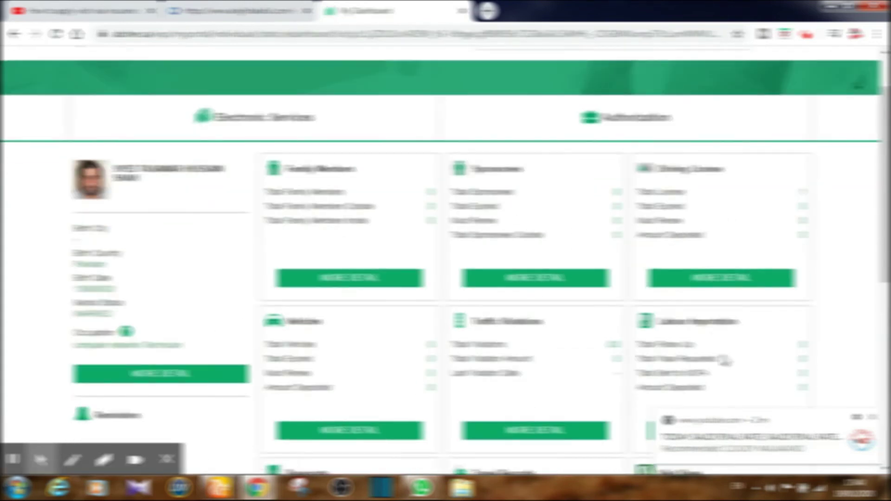
pyautogui.scroll(-3, 726, 362)
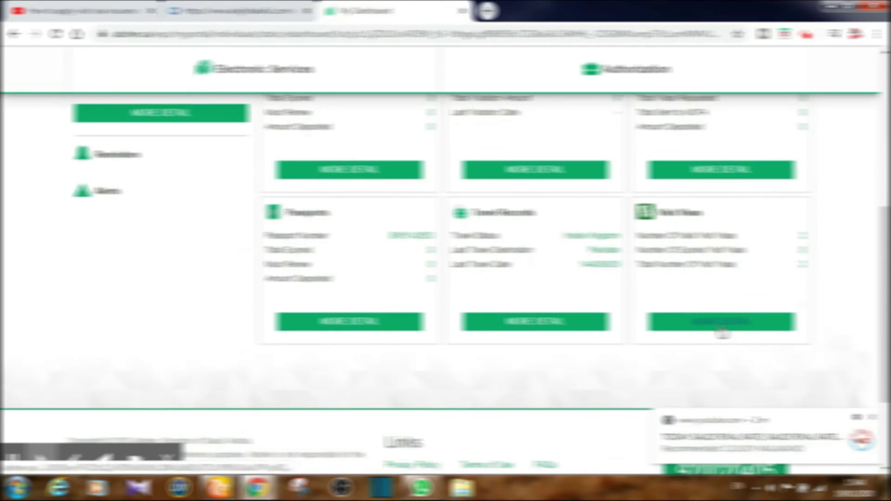
pyautogui.click(721, 328)
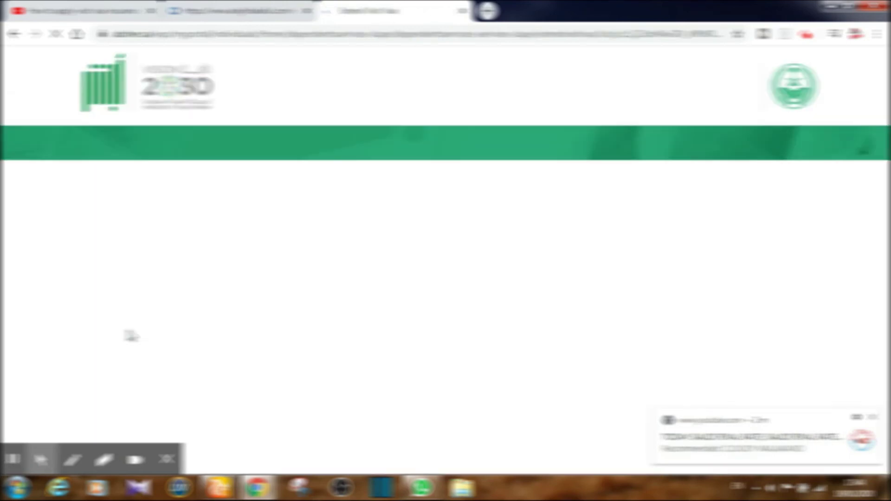
pyautogui.scroll(-2, 316, 360)
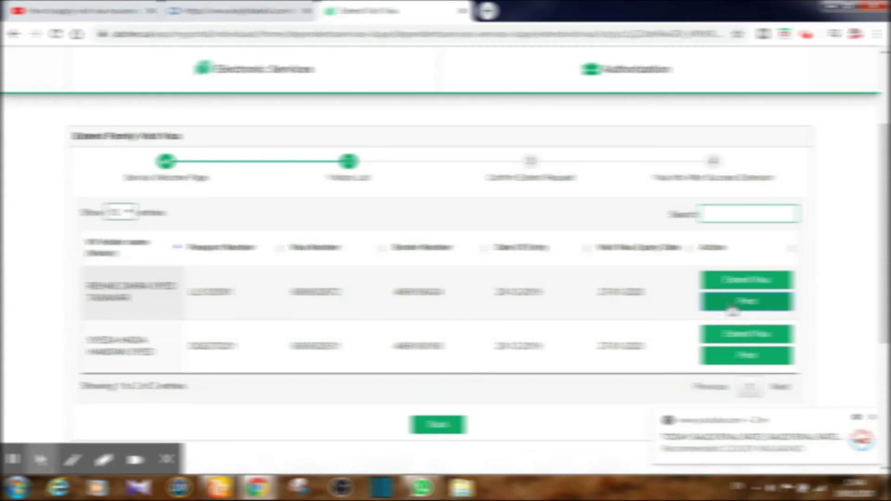
# - Save the visitor's visa details report from Absher as a PDF file
pyautogui.click(733, 309)
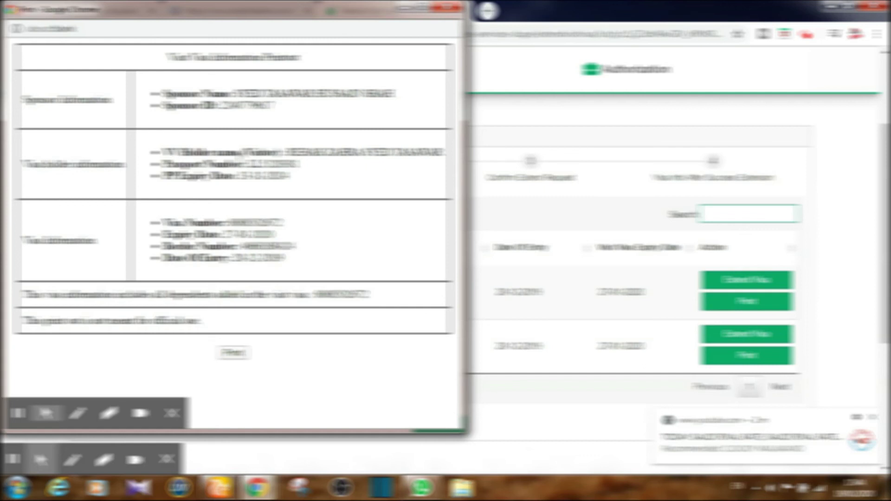
pyautogui.click(233, 354)
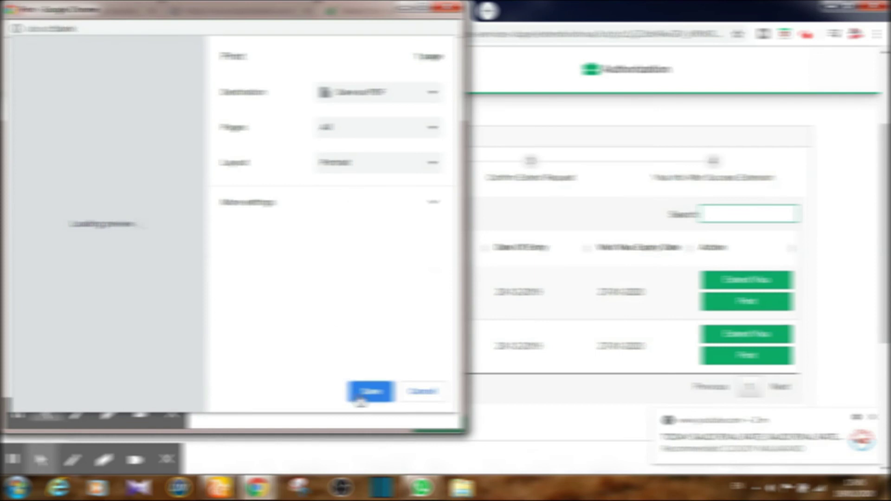
pyautogui.click(360, 400)
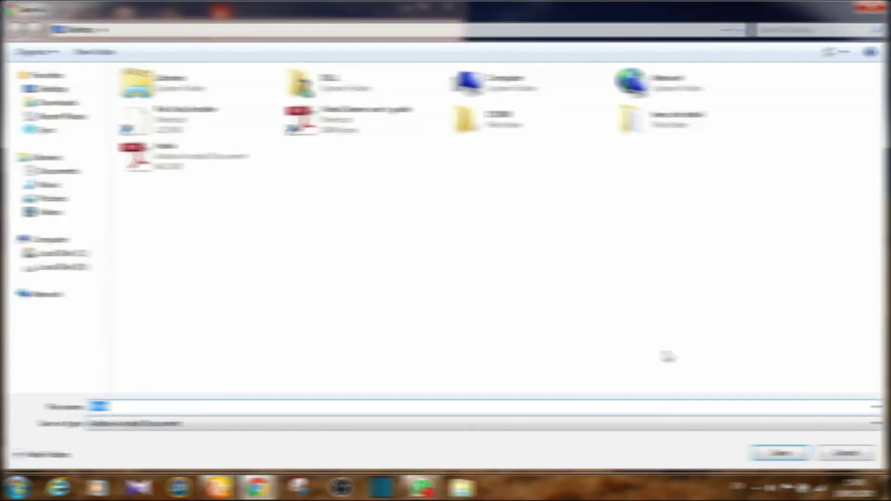
pyautogui.click(781, 461)
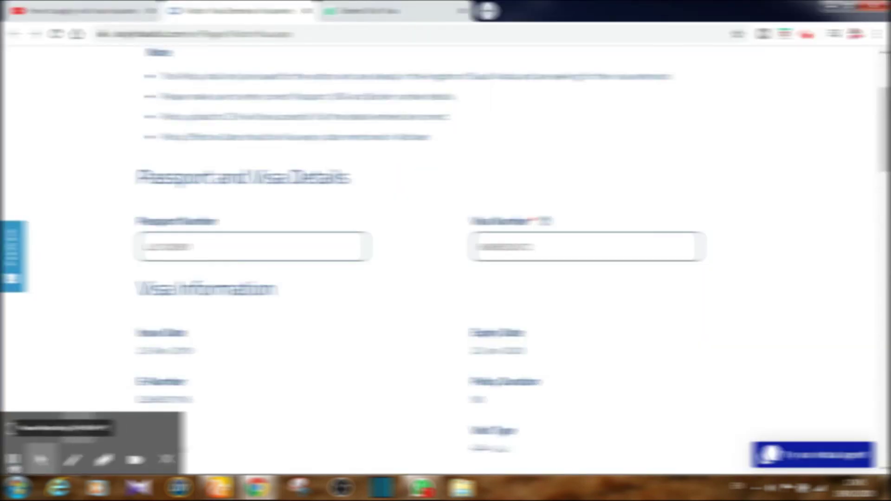
# - Attach Print.pdf from the Desktop as the Upload Absher Proof file
pyautogui.scroll(-3, 412, 317)
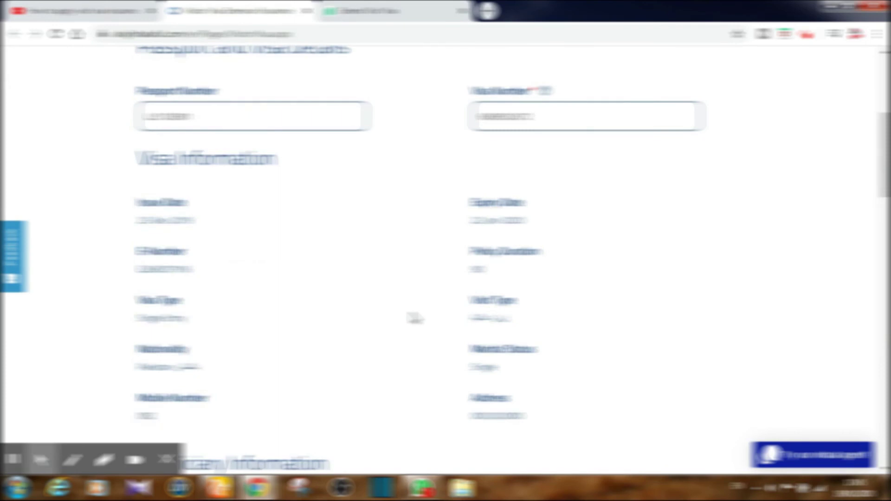
pyautogui.scroll(-5, 415, 318)
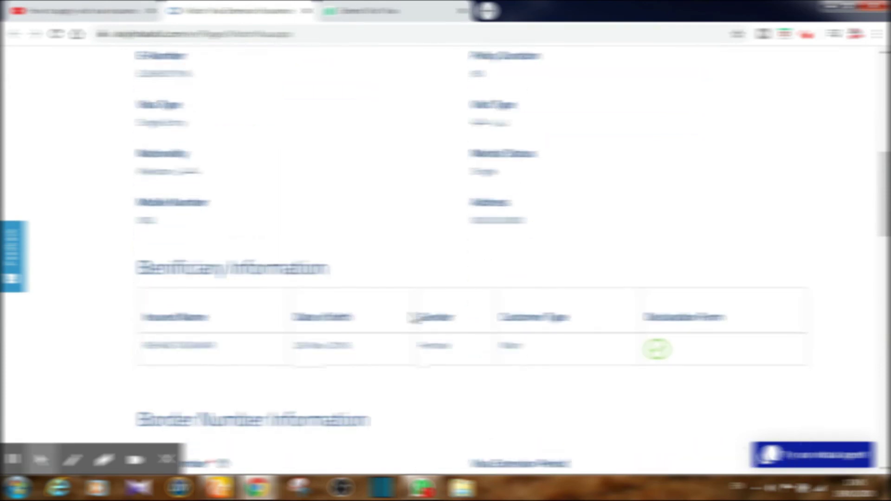
pyautogui.scroll(-8, 413, 318)
pyautogui.scroll(-3, 386, 307)
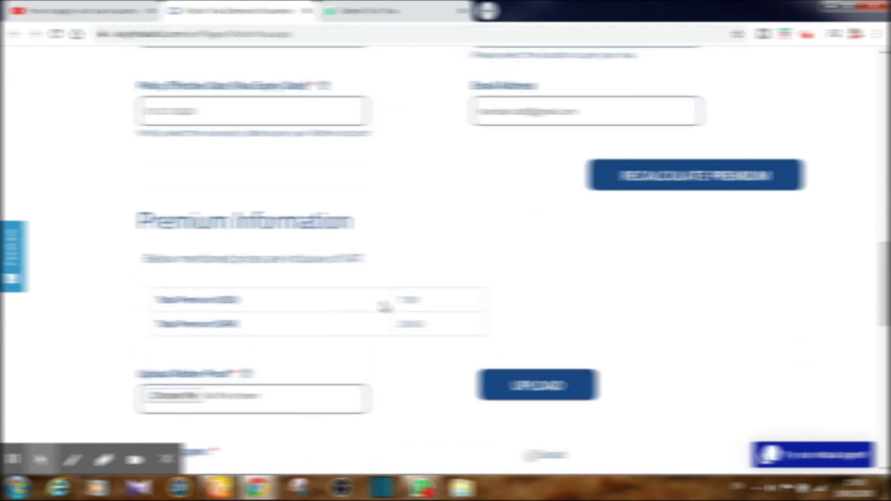
pyautogui.scroll(-3, 339, 333)
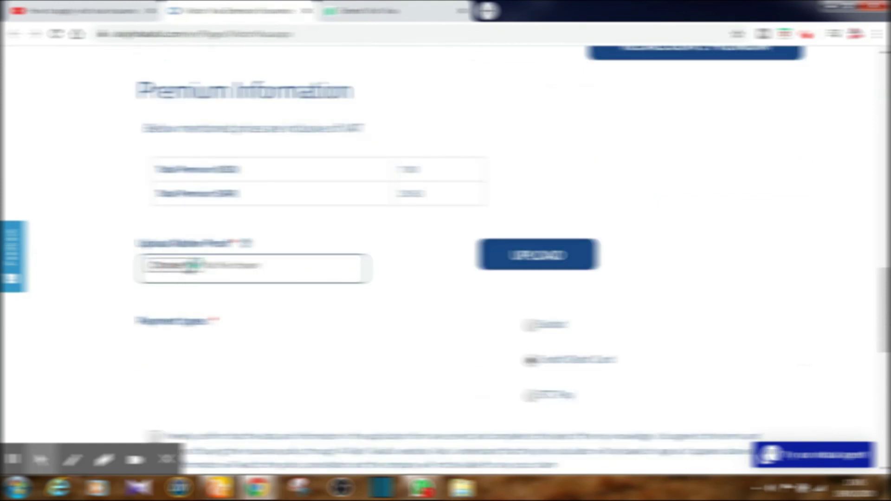
pyautogui.click(189, 266)
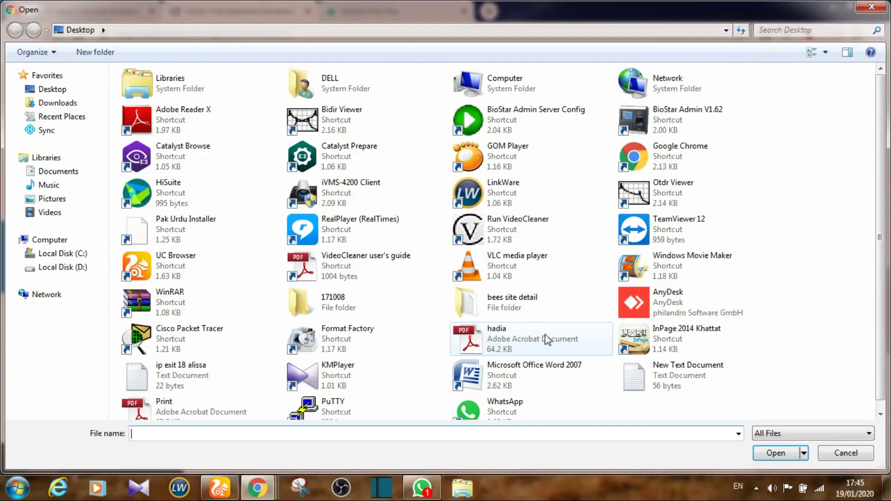
pyautogui.click(678, 306)
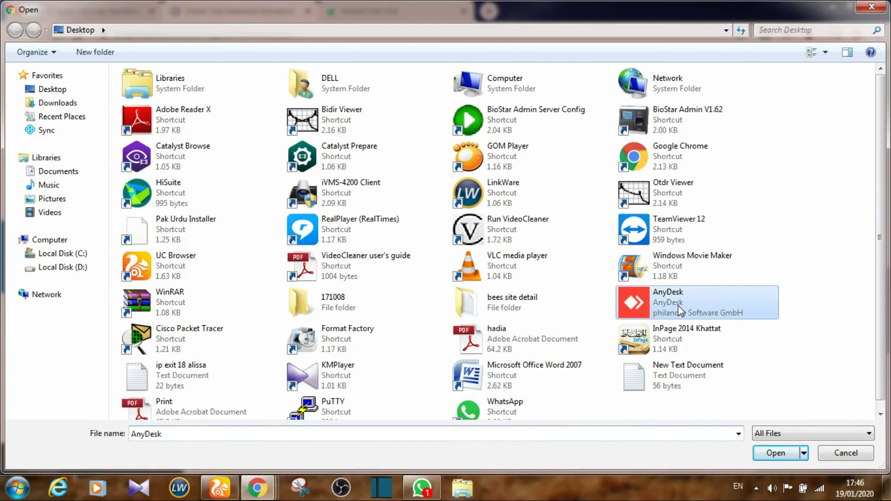
pyautogui.write('pr')
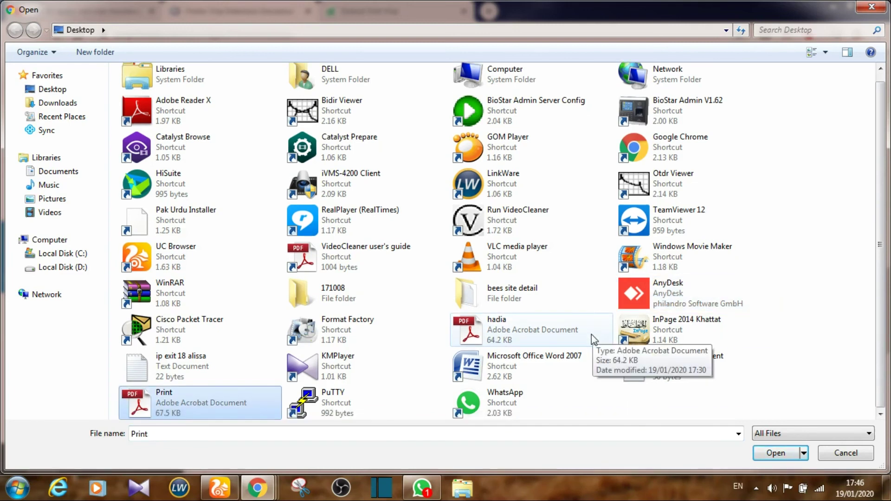
pyautogui.doubleClick(194, 401)
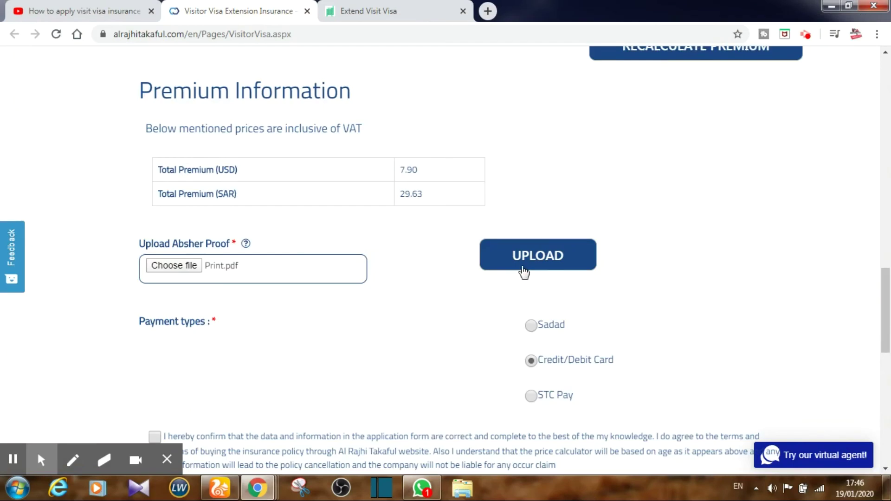
# - Upload Print.pdf, choose Sadad payment, accept the data declaration and purchase the policy
pyautogui.click(523, 263)
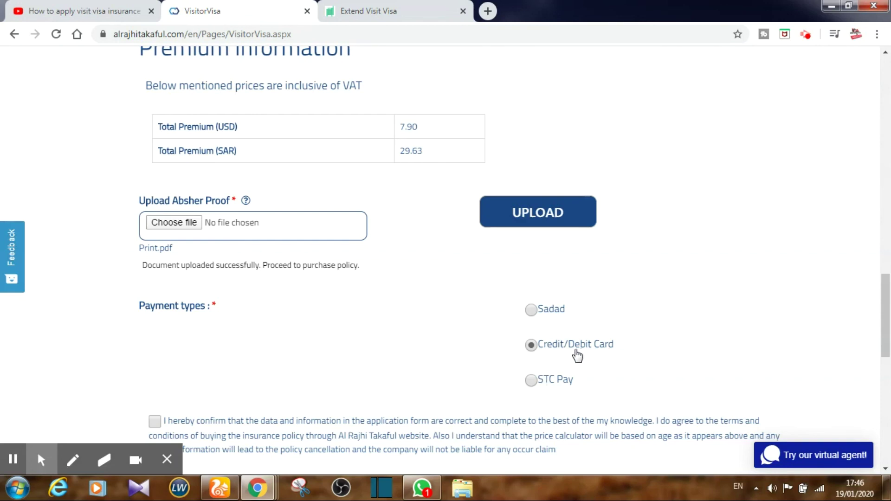
pyautogui.click(532, 310)
pyautogui.scroll(-4, 745, 357)
pyautogui.click(155, 227)
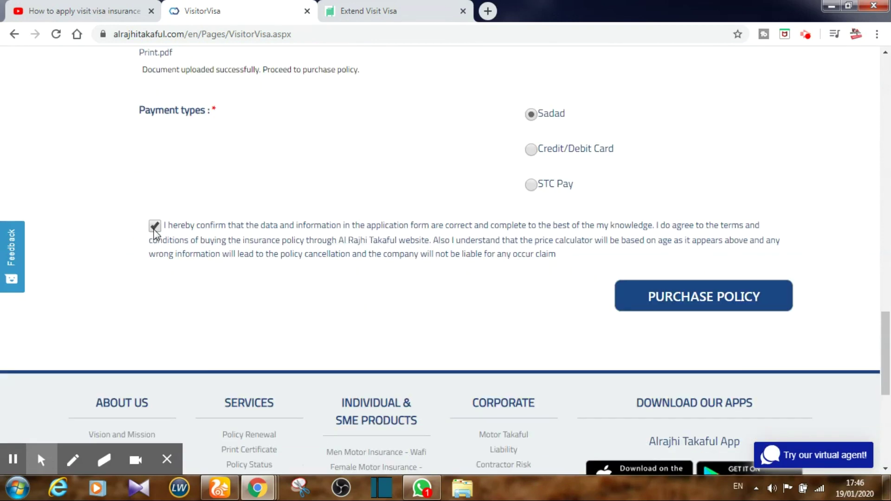
pyautogui.click(731, 297)
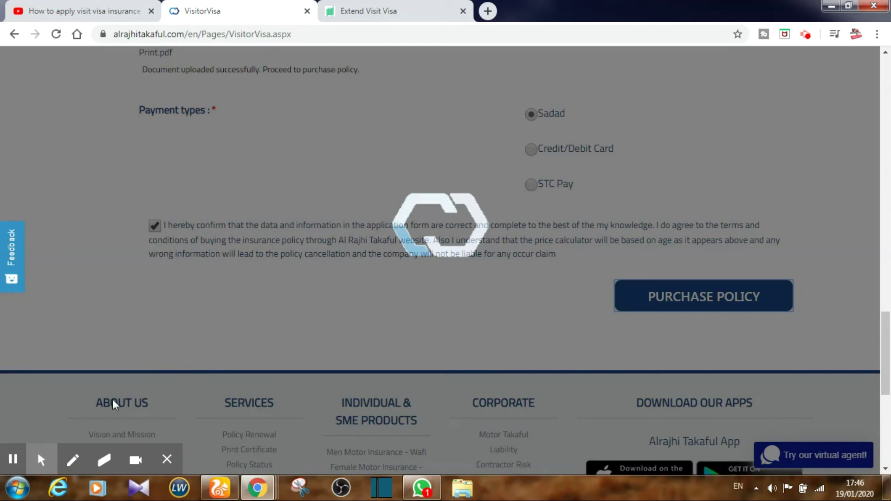
# - Return to the page top to view the SADAD bill confirmation for $7.90 within 72 hours
pyautogui.click(13, 460)
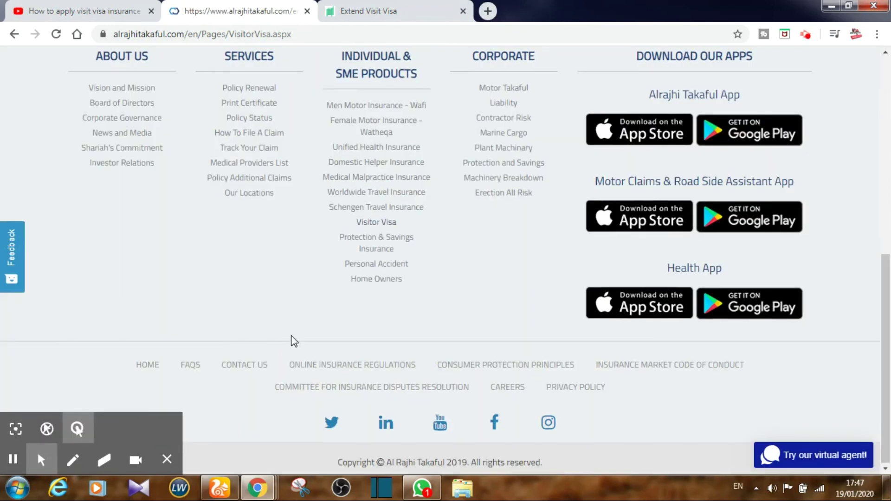
pyautogui.scroll(10, 291, 345)
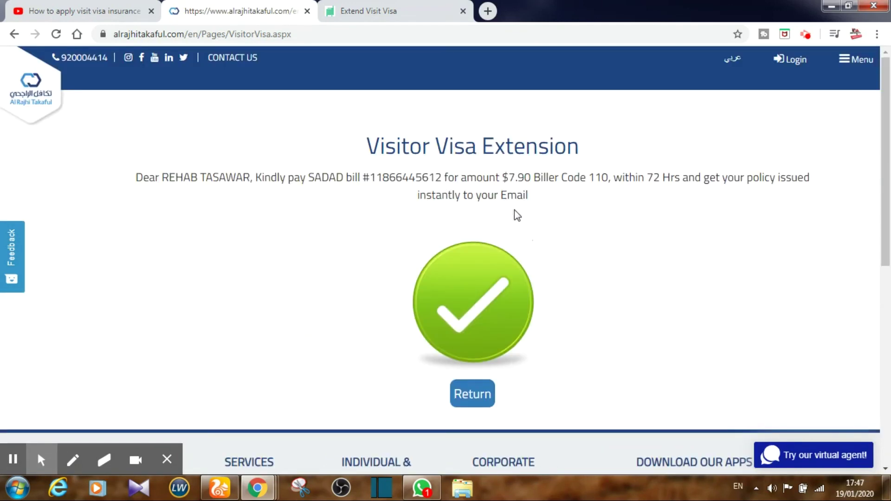